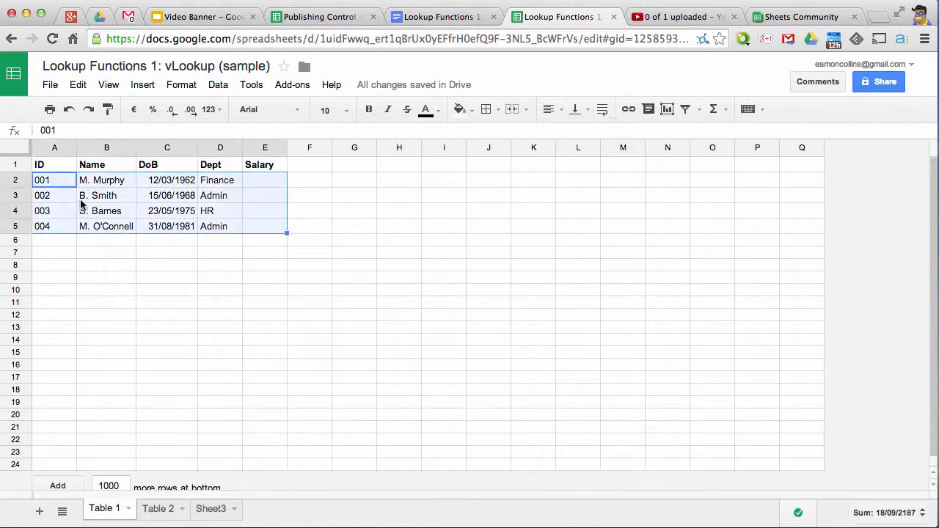
# Compare the employee records and empty Salary column on the Table 1 sheet with the IDs, names and salaries on Table 2
pyautogui.moveTo(58, 181); pyautogui.dragTo(279, 228)
pyautogui.moveTo(261, 180); pyautogui.dragTo(267, 223)
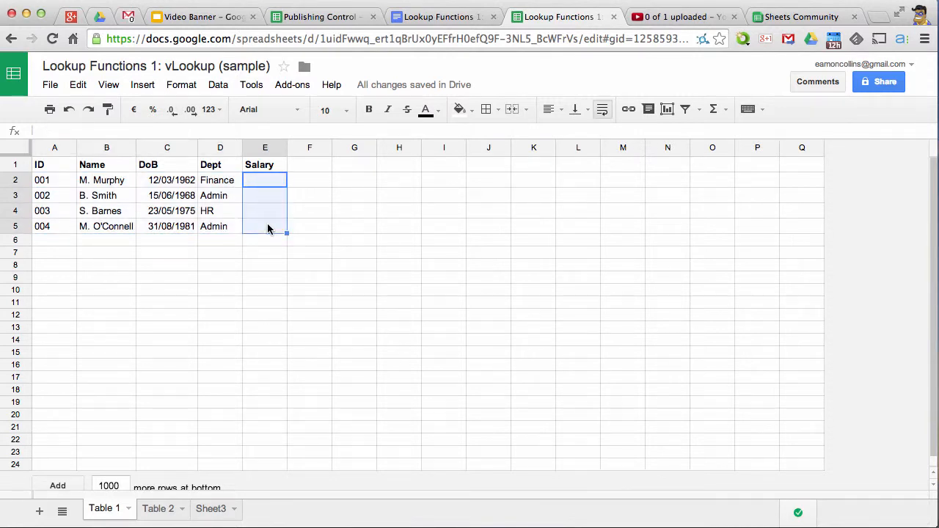
pyautogui.click(161, 510)
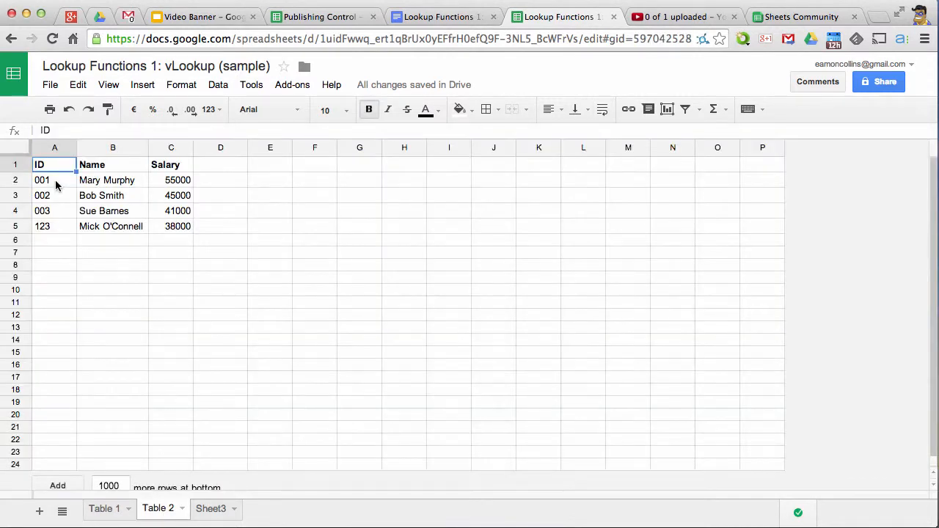
pyautogui.click(55, 180)
pyautogui.click(158, 181)
pyautogui.moveTo(181, 195); pyautogui.dragTo(181, 224)
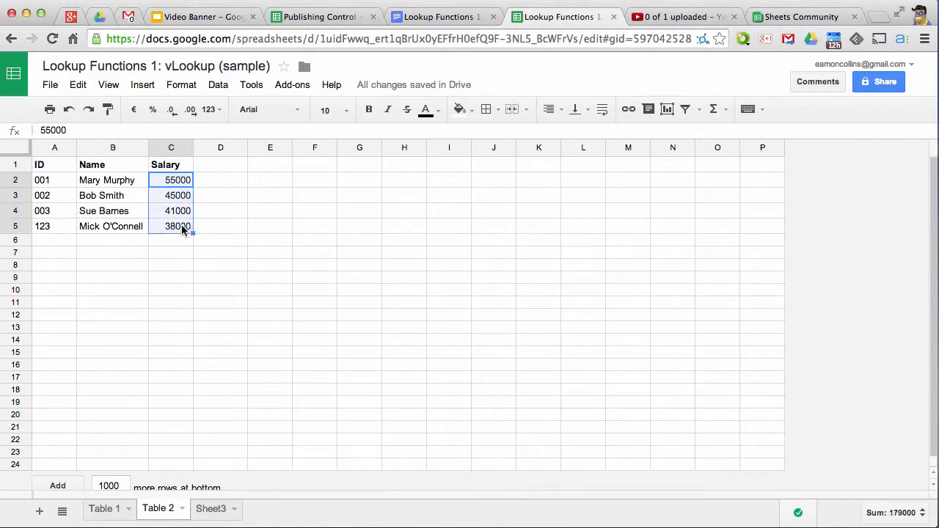
pyautogui.click(79, 180)
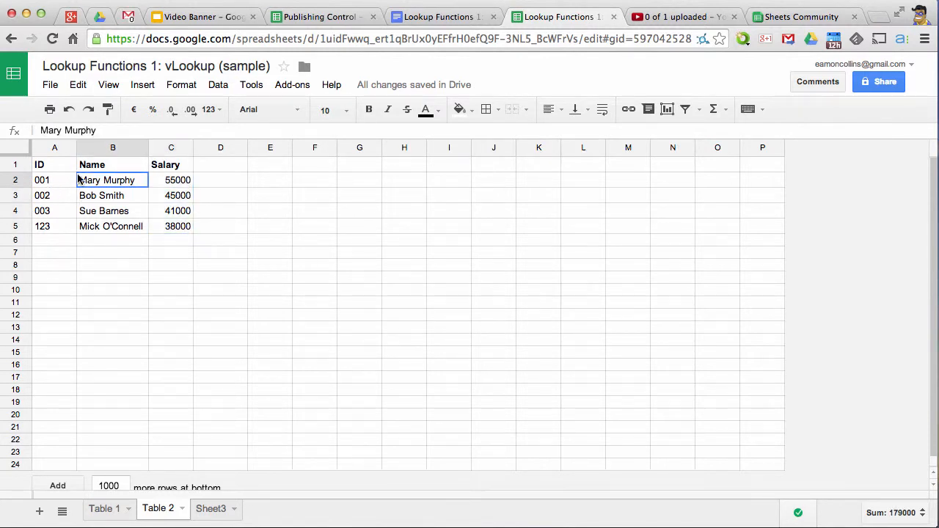
pyautogui.moveTo(168, 181); pyautogui.dragTo(181, 225)
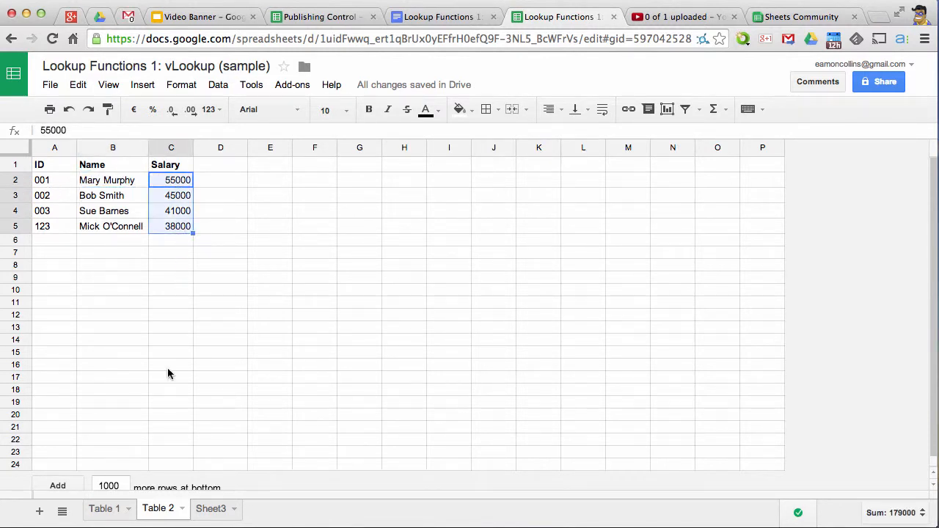
pyautogui.click(104, 509)
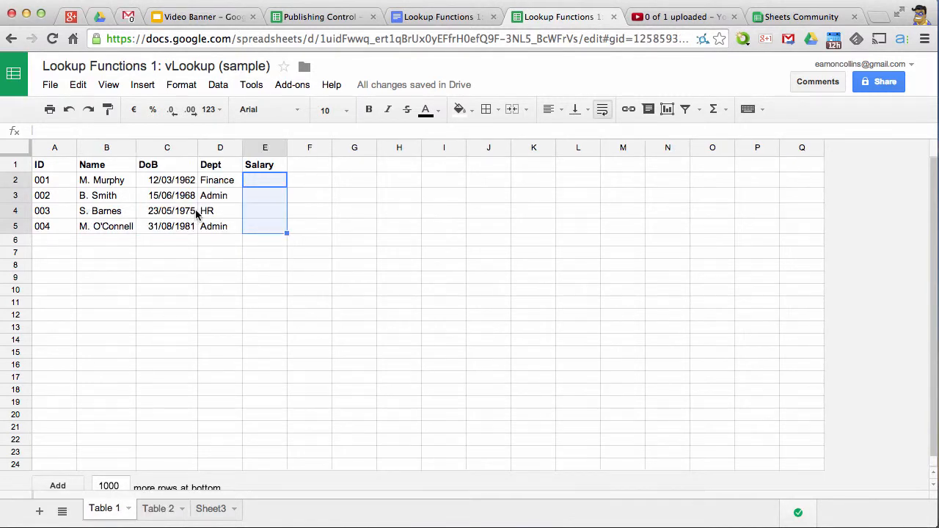
pyautogui.moveTo(262, 182); pyautogui.dragTo(262, 220)
pyautogui.click(156, 511)
pyautogui.click(104, 509)
# Examine Table 1's Name, DoB and ID columns as possible lookup keys for the salaries on Table 2
pyautogui.click(268, 180)
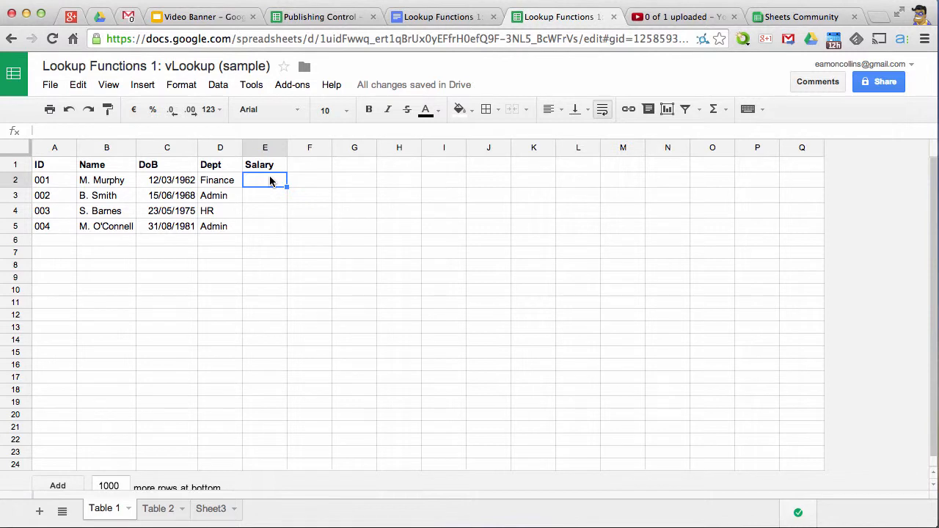
pyautogui.moveTo(103, 182); pyautogui.dragTo(128, 228)
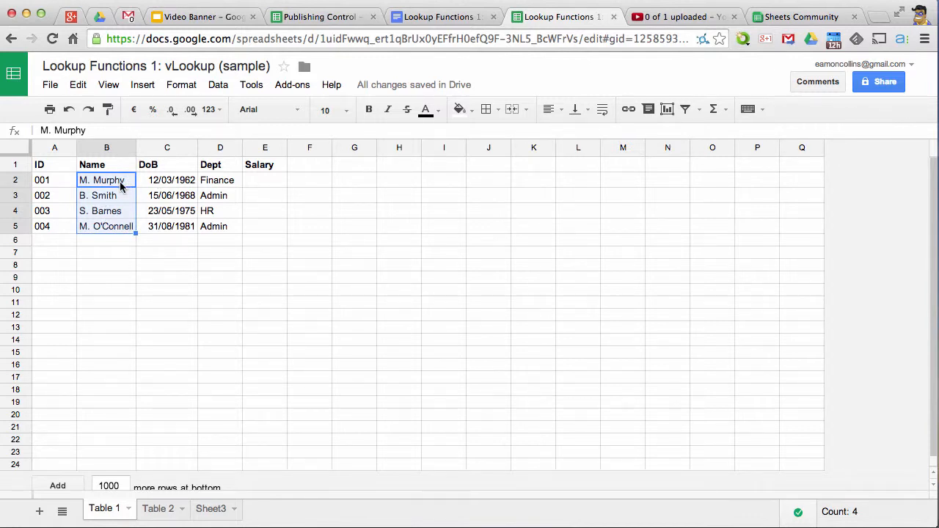
pyautogui.moveTo(145, 177); pyautogui.dragTo(161, 228)
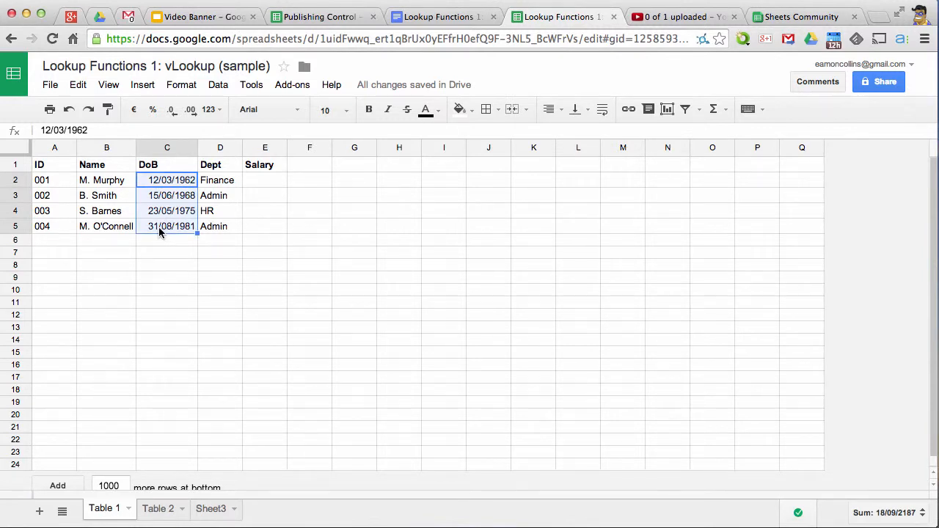
pyautogui.moveTo(51, 181); pyautogui.dragTo(58, 228)
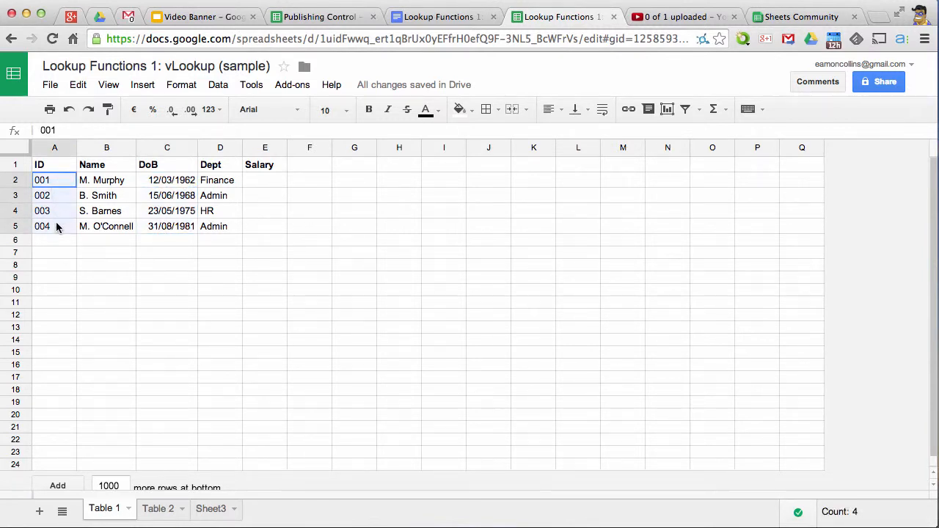
pyautogui.moveTo(58, 180); pyautogui.dragTo(59, 228)
pyautogui.click(56, 181)
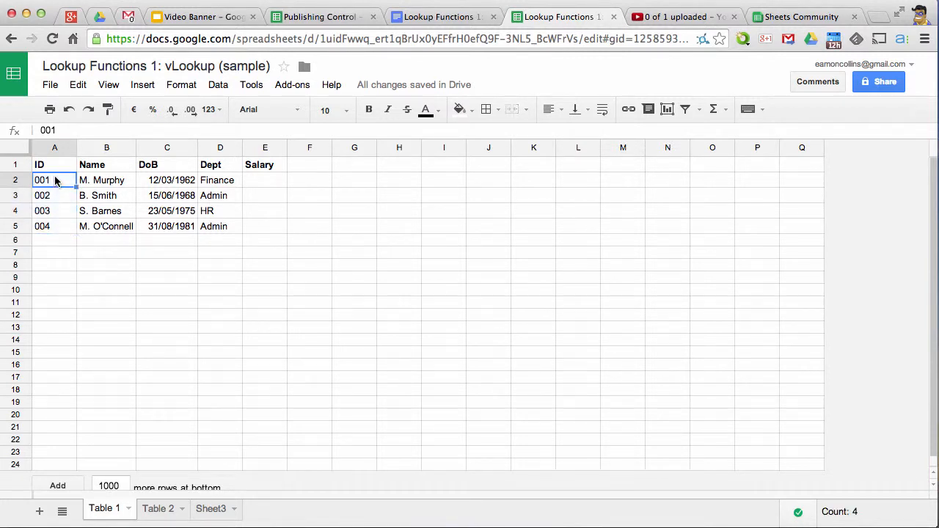
pyautogui.moveTo(56, 180); pyautogui.dragTo(57, 228)
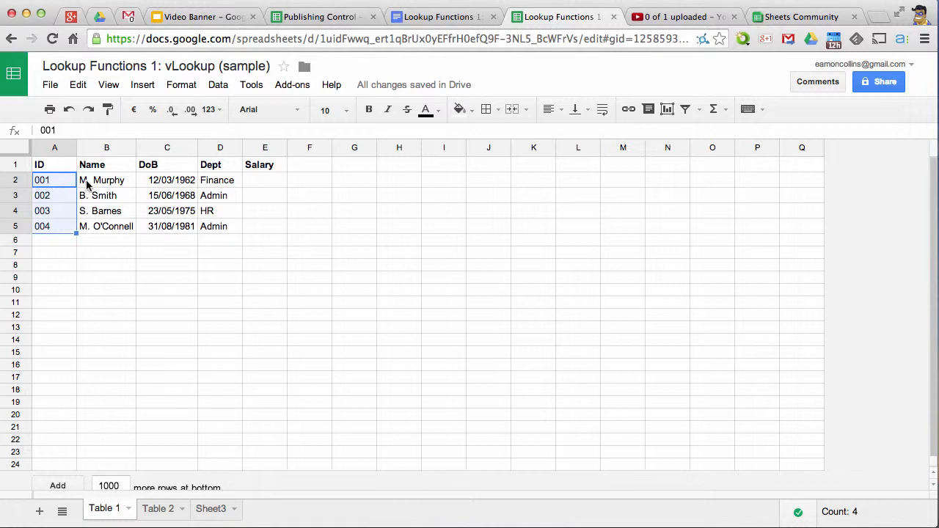
pyautogui.moveTo(39, 181); pyautogui.dragTo(48, 227)
pyautogui.click(156, 509)
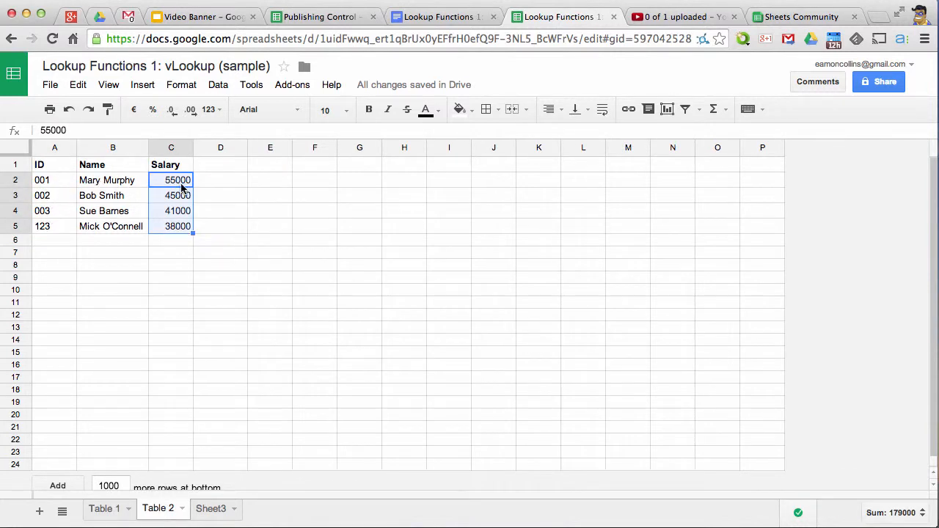
pyautogui.moveTo(183, 182); pyautogui.dragTo(180, 226)
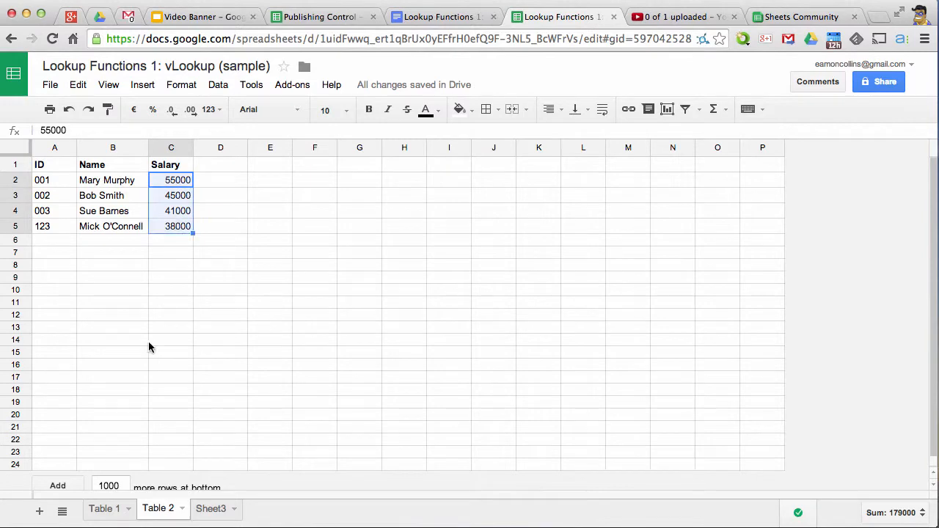
# Start a VLOOKUP formula in cell E2 of Table 1 with A2 as the search key
pyautogui.click(117, 509)
pyautogui.click(262, 179)
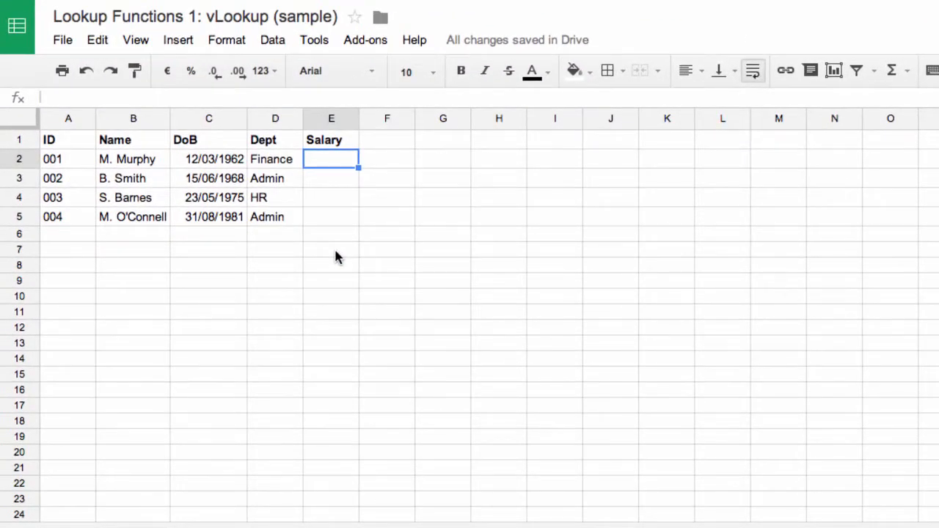
pyautogui.write('=v')
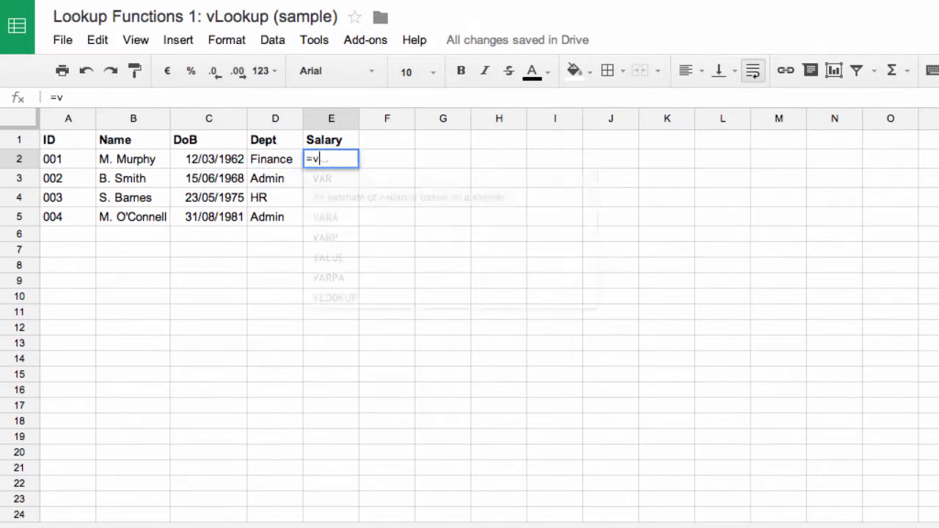
pyautogui.write('looku')
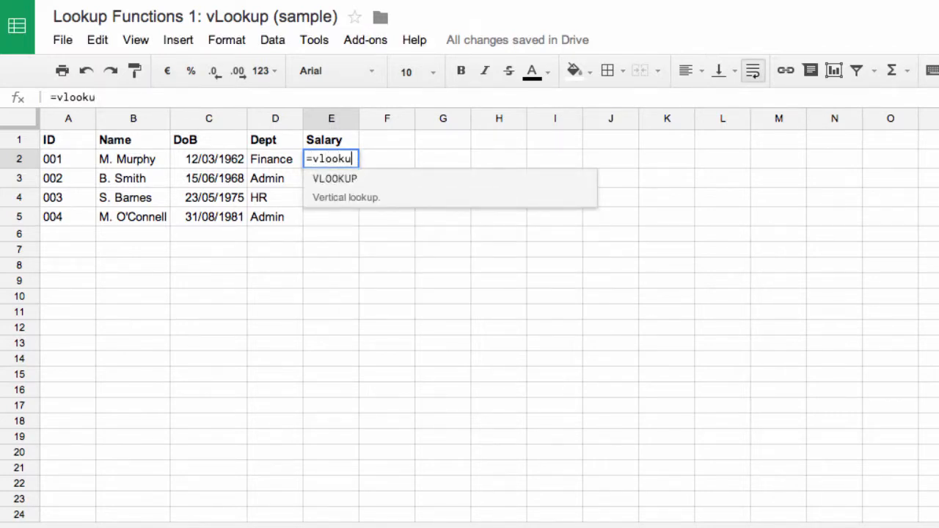
pyautogui.write('p(')
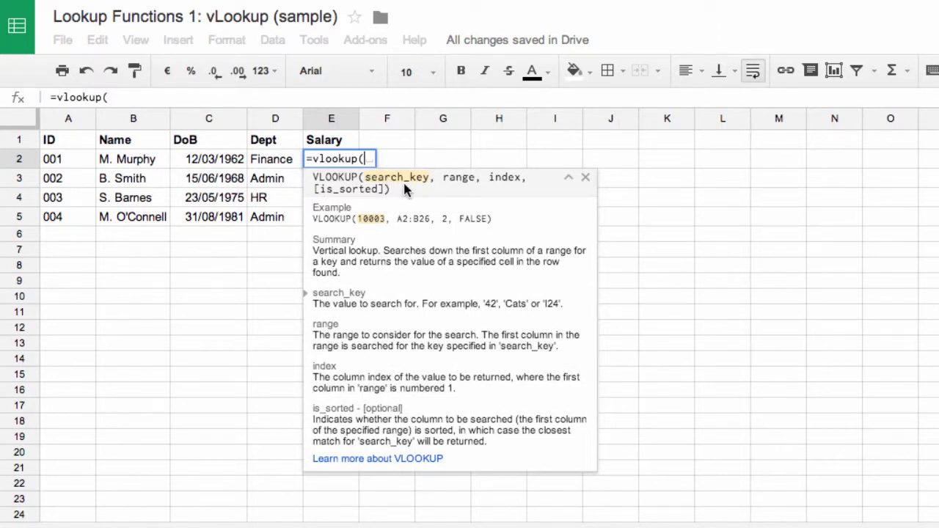
pyautogui.click(68, 159)
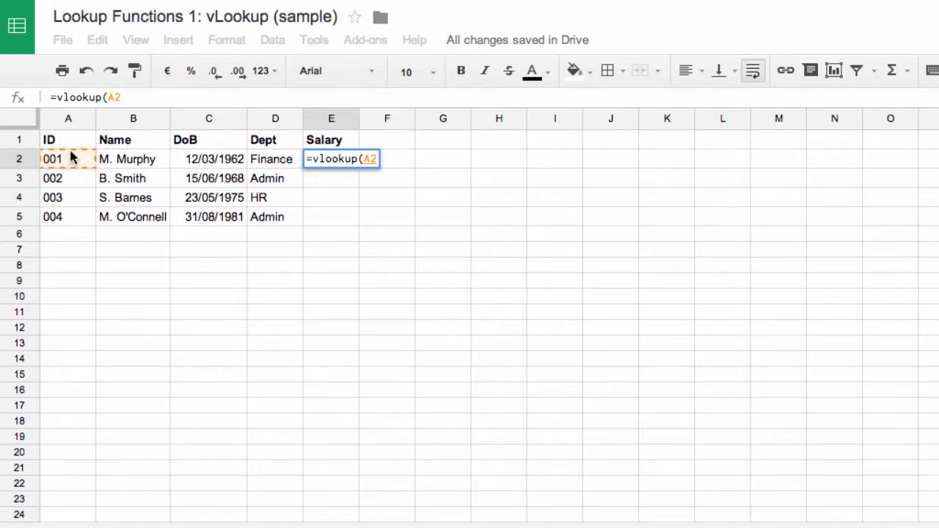
pyautogui.write(',')
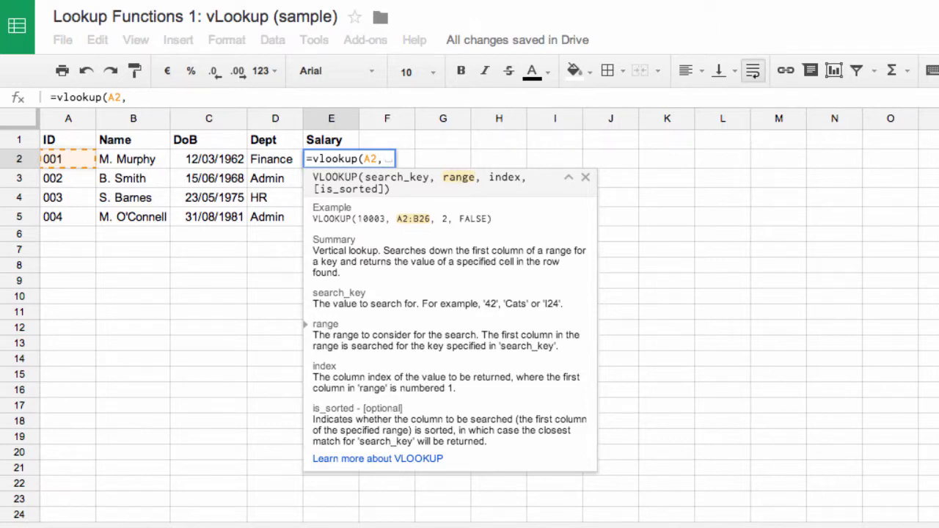
# Set the lookup range of the formula to cells A2:C5 on the Table 2 sheet
pyautogui.click(179, 527)
pyautogui.click(50, 162)
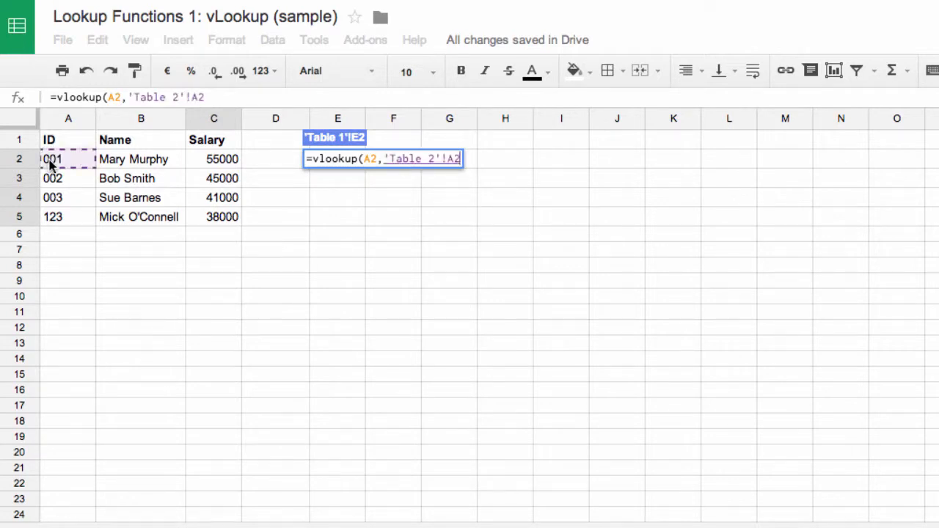
pyautogui.moveTo(50, 165); pyautogui.dragTo(226, 224)
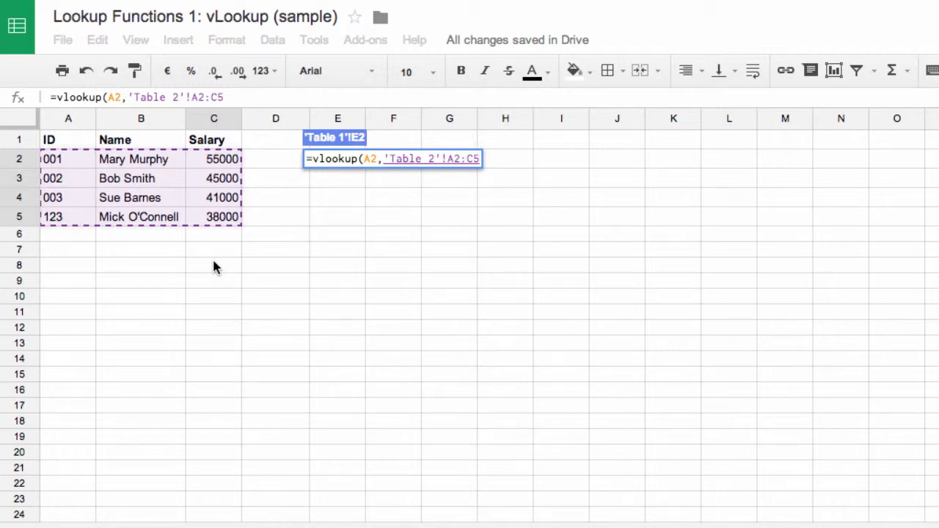
pyautogui.write(',')
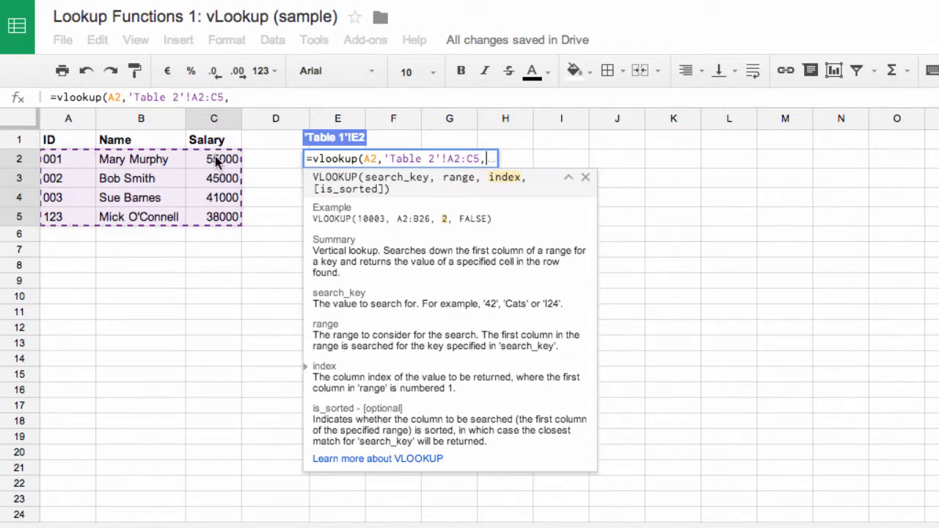
# Complete the VLOOKUP formula with column index 3 and is_sorted value 0
pyautogui.write('3')
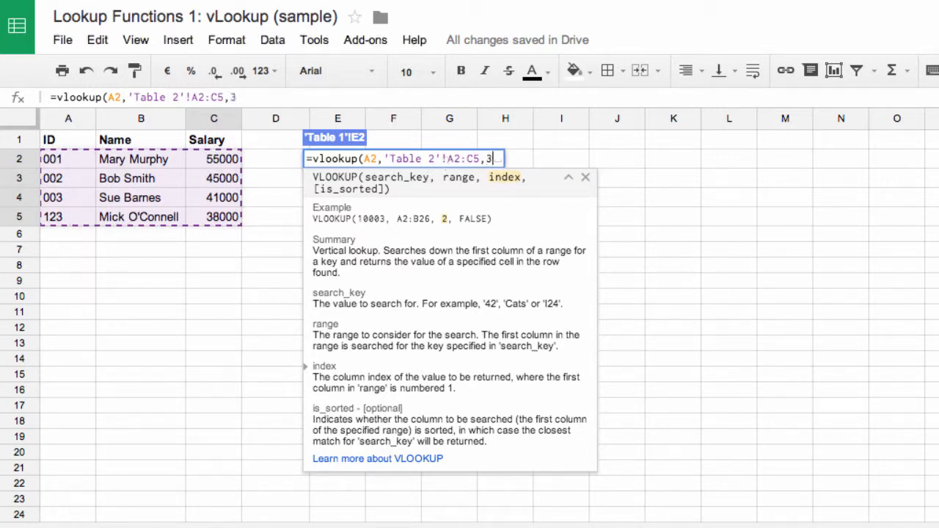
pyautogui.write(',')
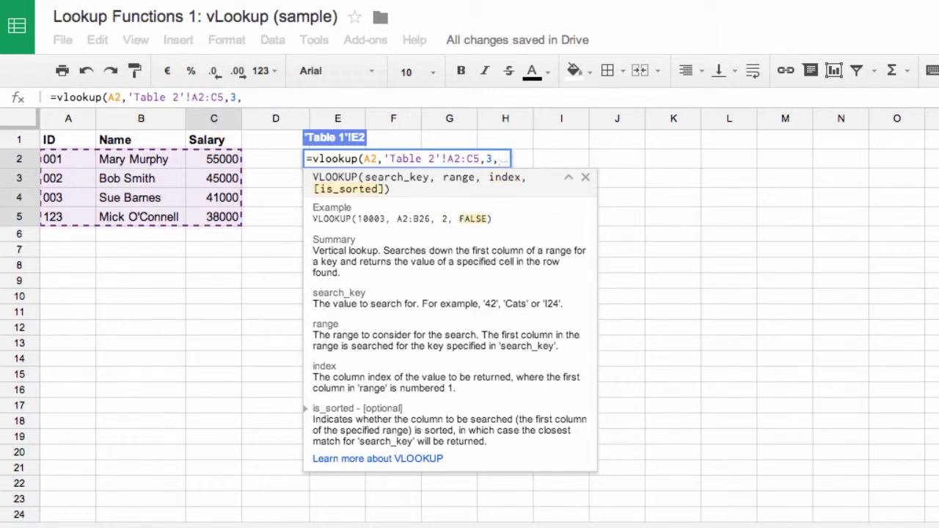
pyautogui.write('0')
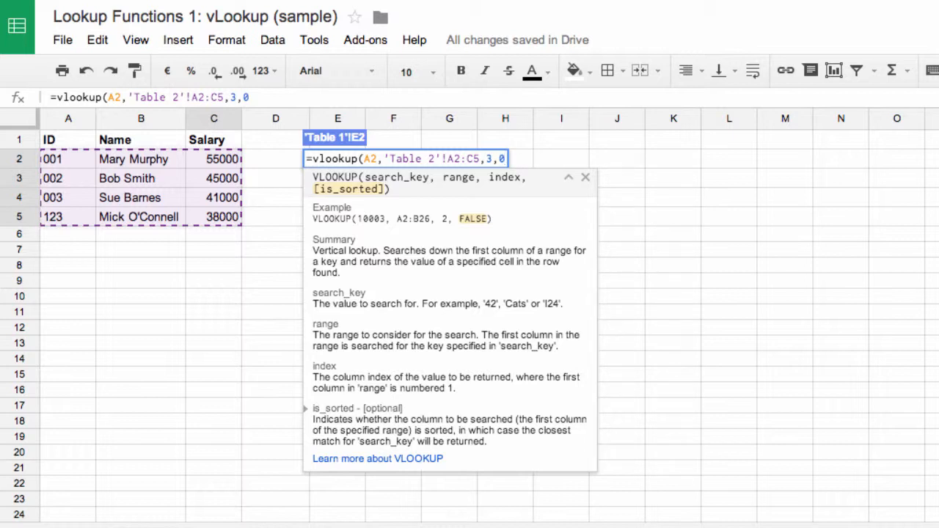
pyautogui.write(')')
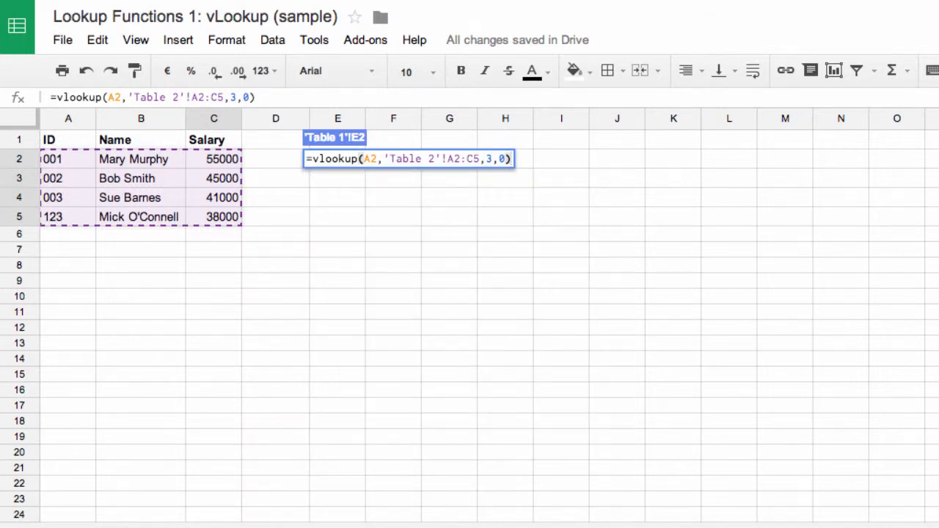
pyautogui.press('Return')
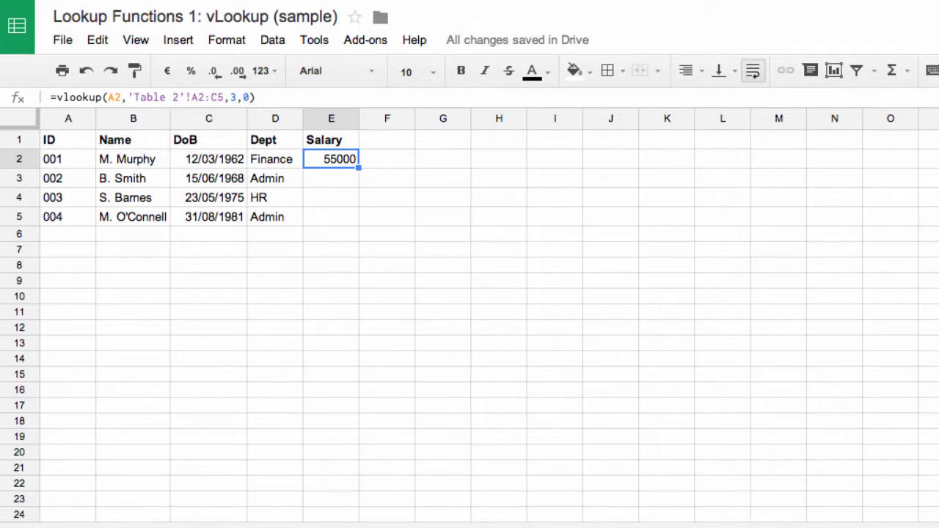
# Fill the E2 formula down through E5 and inspect the copied formulas in E3, E4 and E5
pyautogui.click(212, 160)
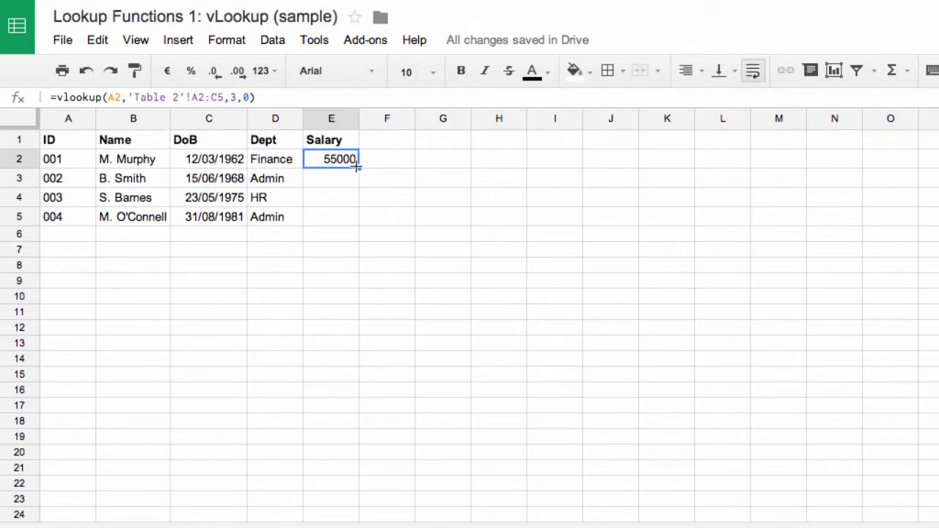
pyautogui.moveTo(357, 168); pyautogui.dragTo(360, 225)
pyautogui.click(338, 183)
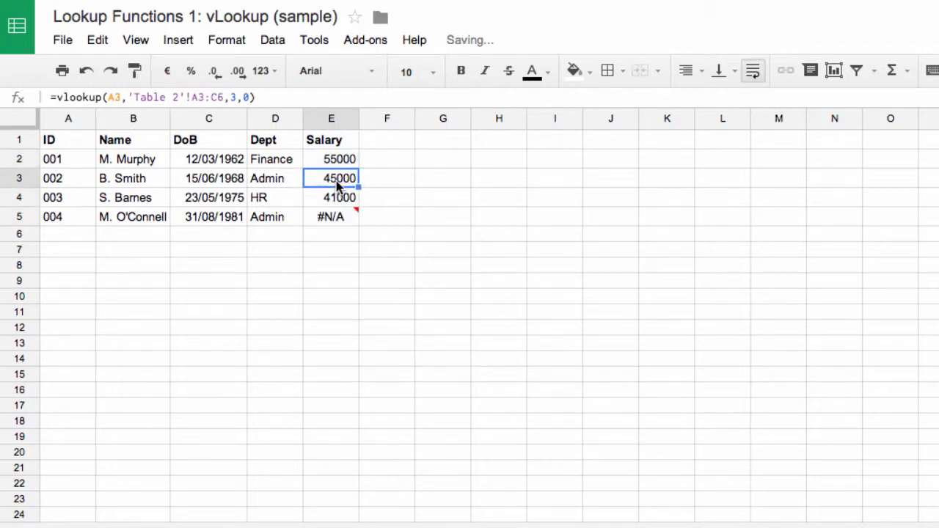
pyautogui.click(328, 203)
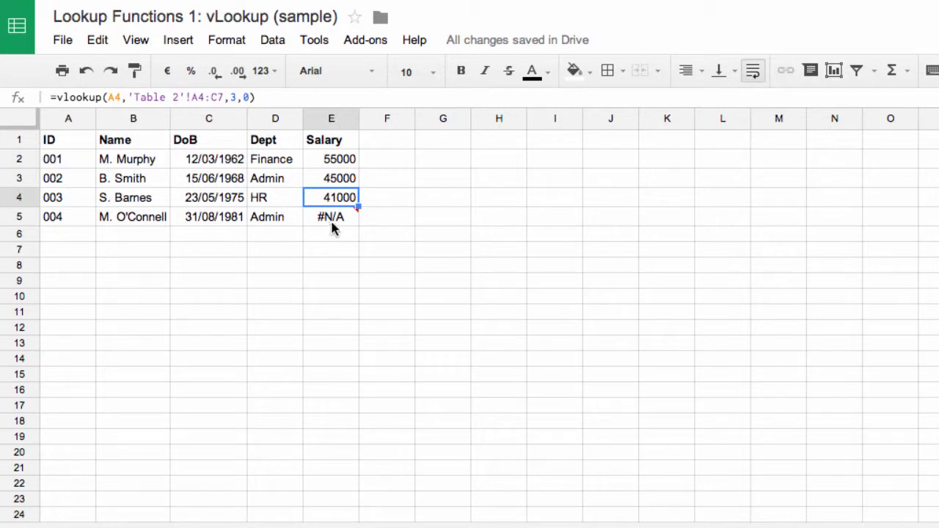
pyautogui.click(333, 225)
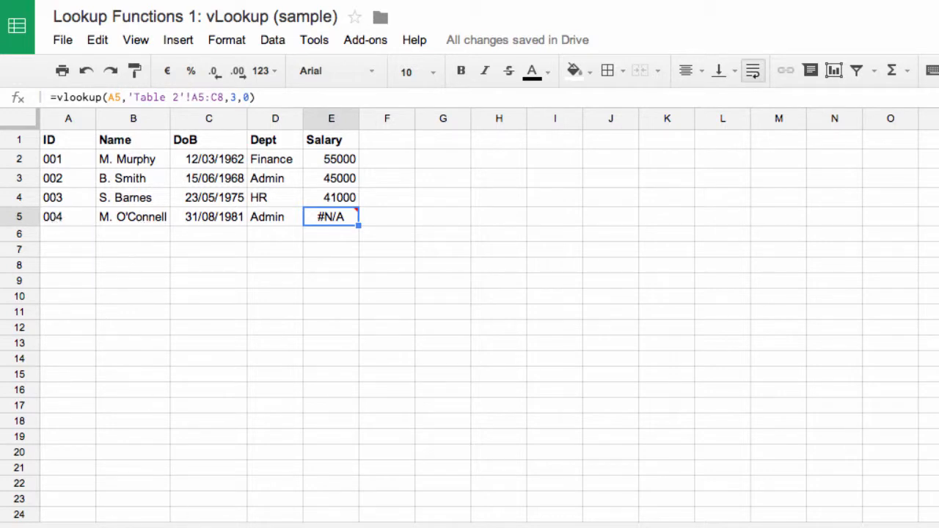
# Check each ID in cells A2 to A5 on the Table 2 sheet against the lookup keys
pyautogui.click(166, 527)
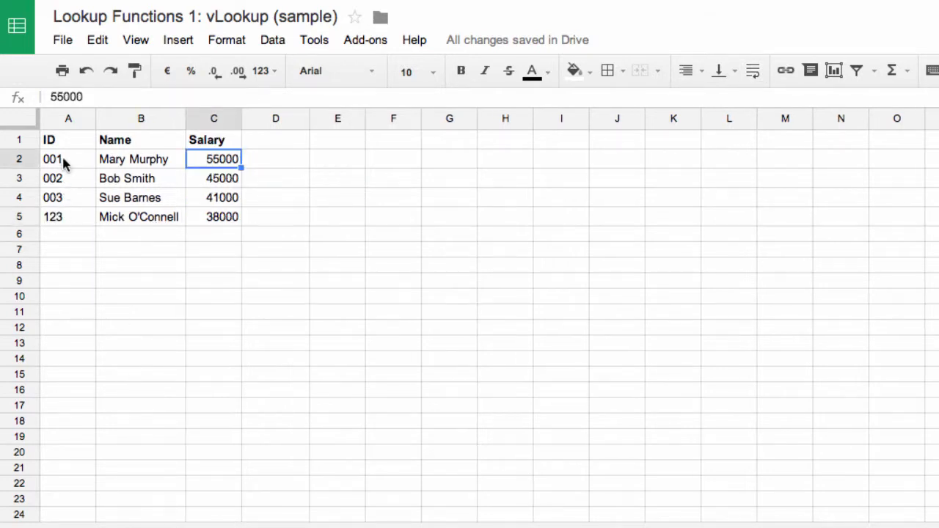
pyautogui.click(64, 159)
pyautogui.click(69, 175)
pyautogui.click(72, 196)
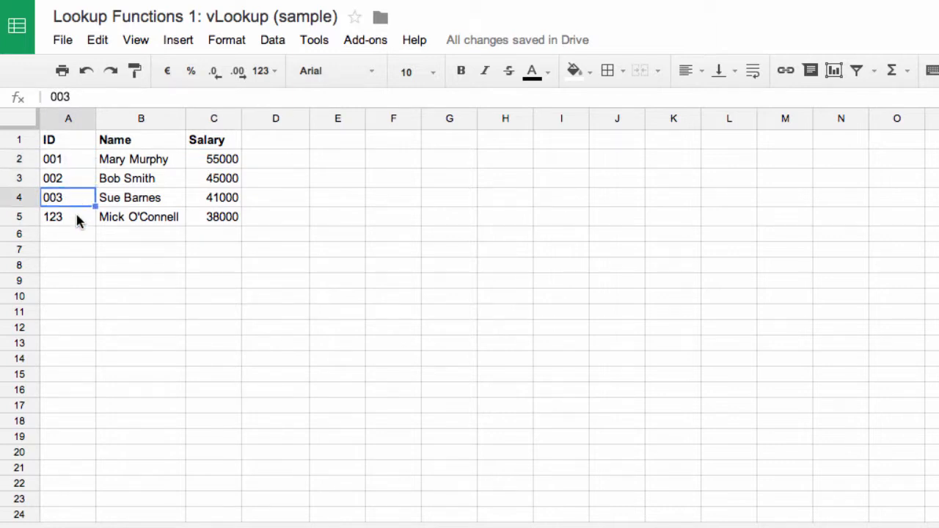
pyautogui.click(78, 218)
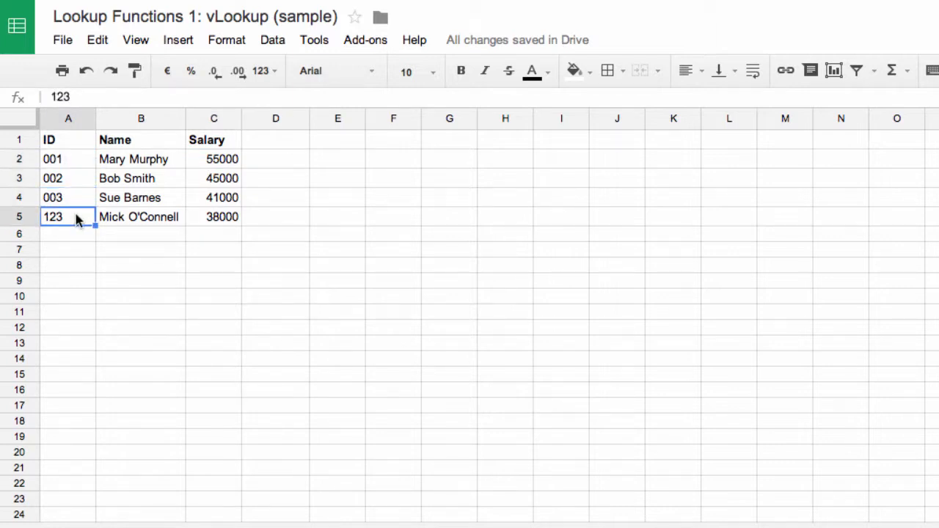
# Check the name in B5 and its ID in A5 on the Table 2 sheet
pyautogui.click(134, 221)
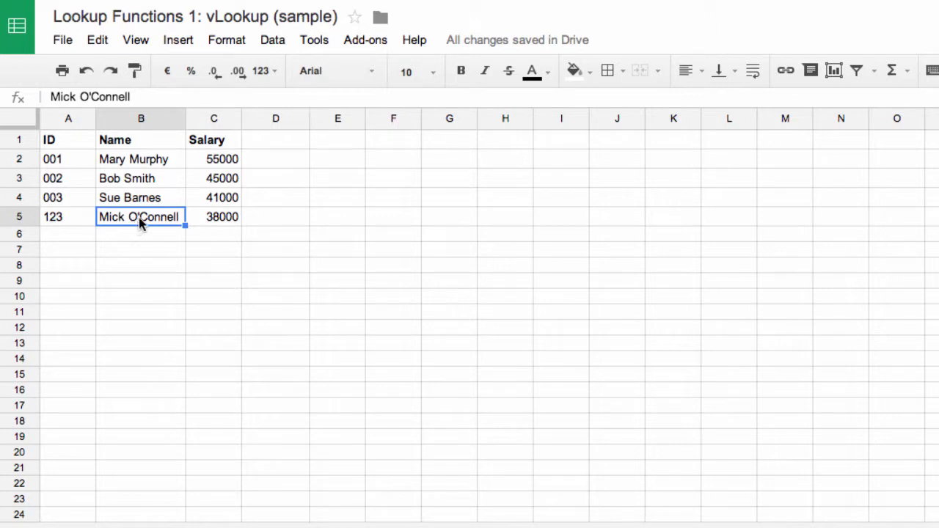
pyautogui.click(54, 221)
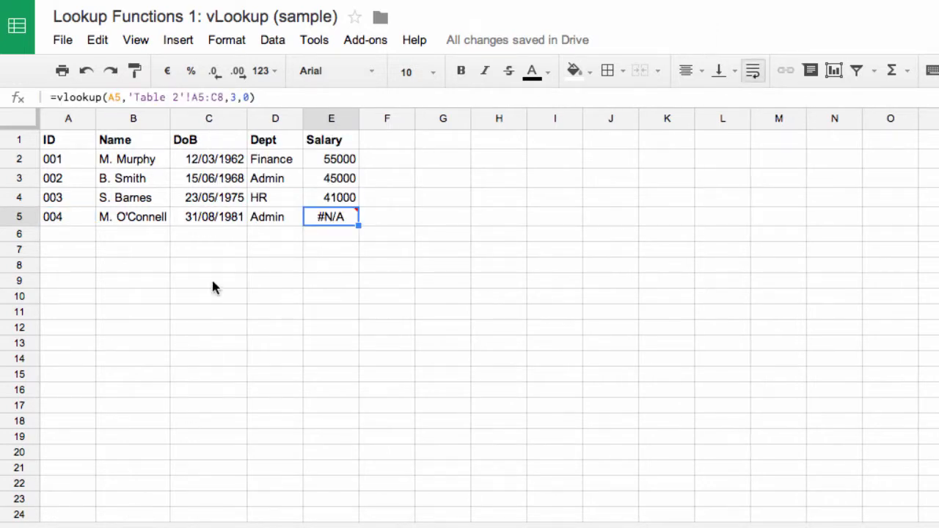
# Change the column index of the VLOOKUP formula in E2 on Table 1 to 2
pyautogui.click(334, 164)
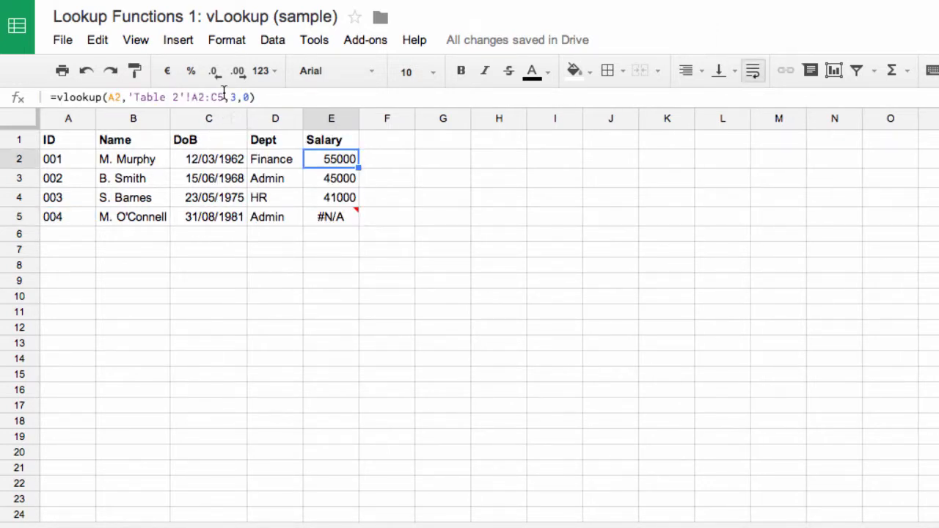
pyautogui.click(237, 96)
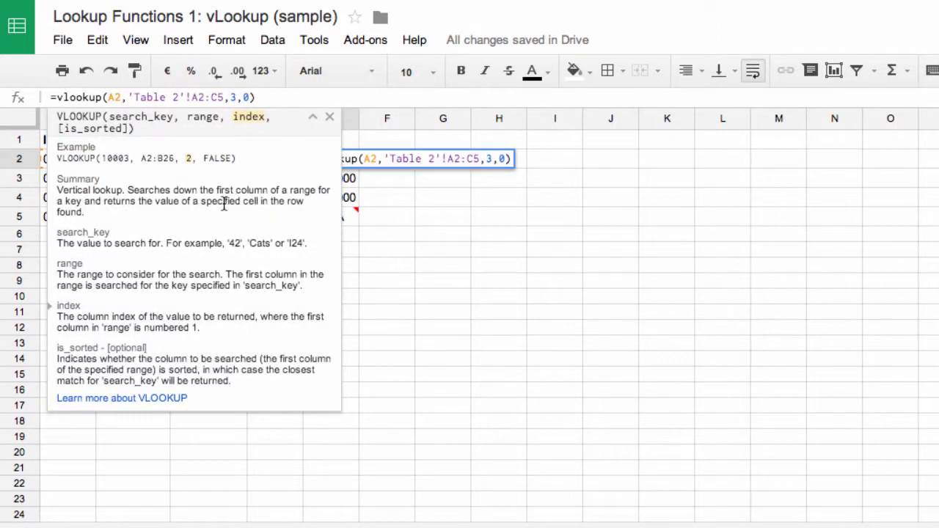
pyautogui.press('BackSpace')
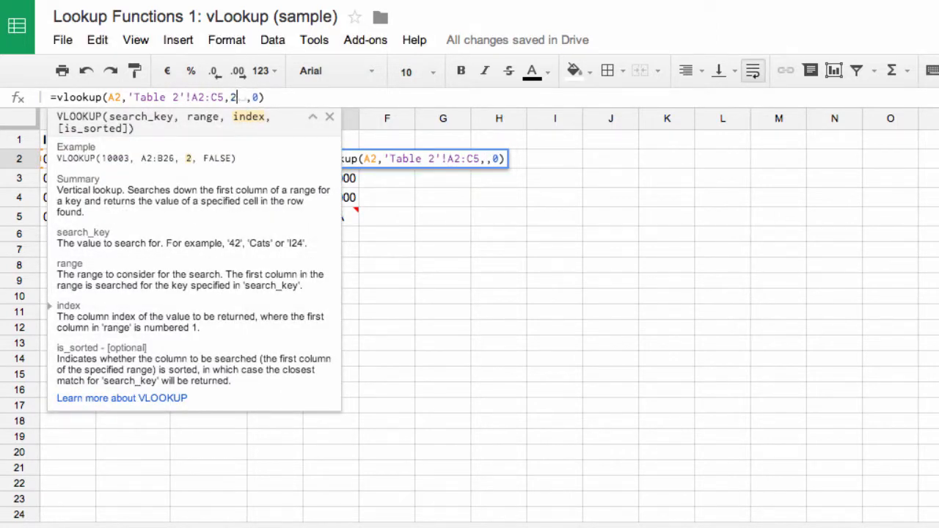
pyautogui.write('2')
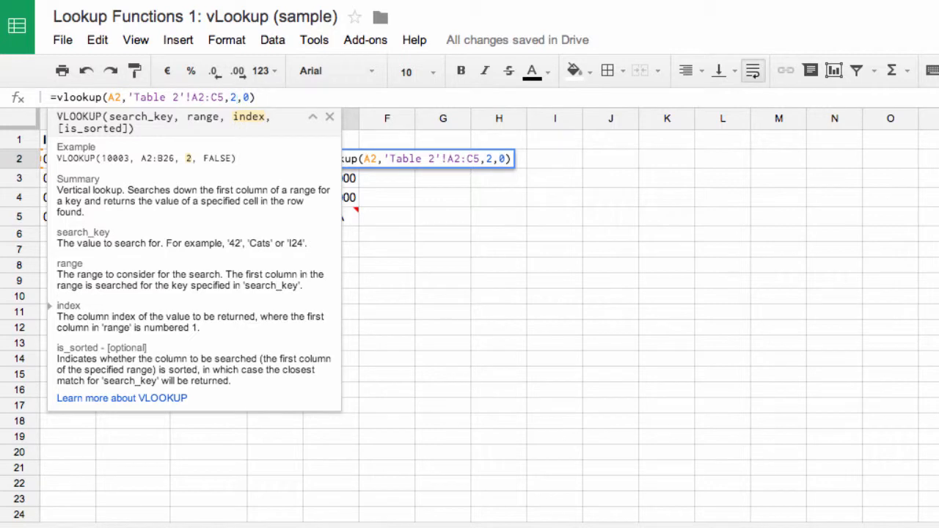
pyautogui.press('Return')
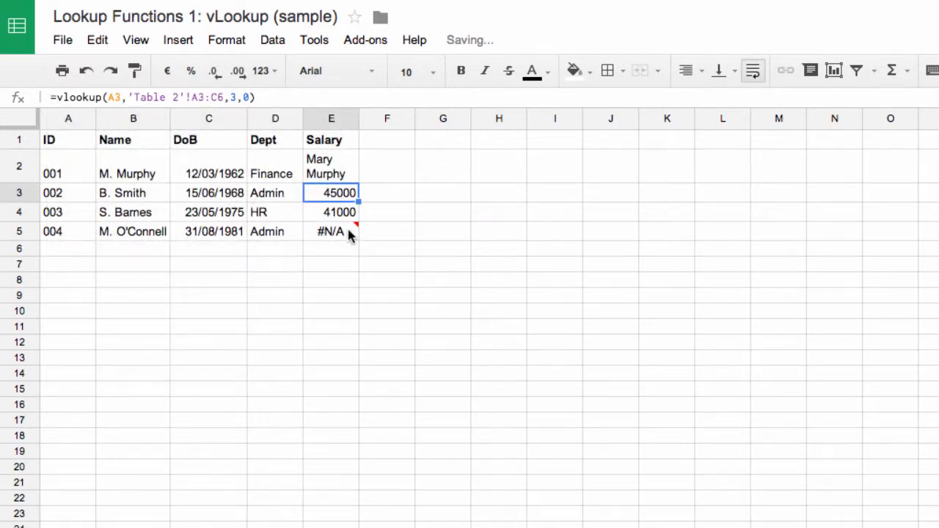
# Inspect the E2 formula on Table 1 and compare its result with the Name column B2:B5 on the Table 2 sheet
pyautogui.click(333, 170)
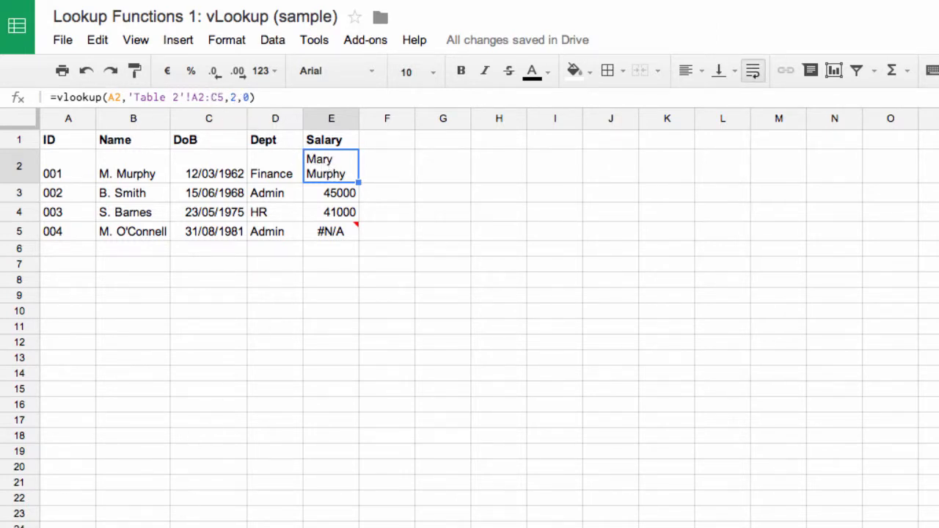
pyautogui.moveTo(134, 157); pyautogui.dragTo(147, 215)
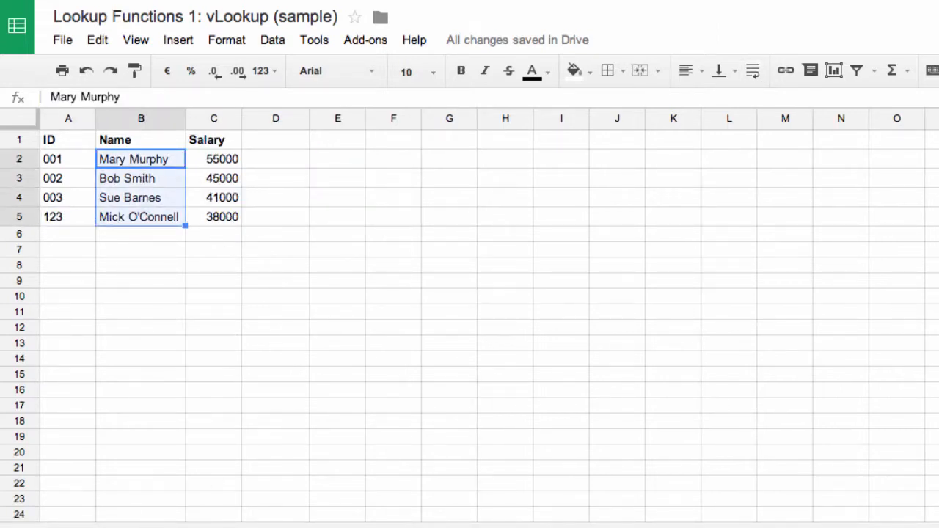
pyautogui.click(150, 526)
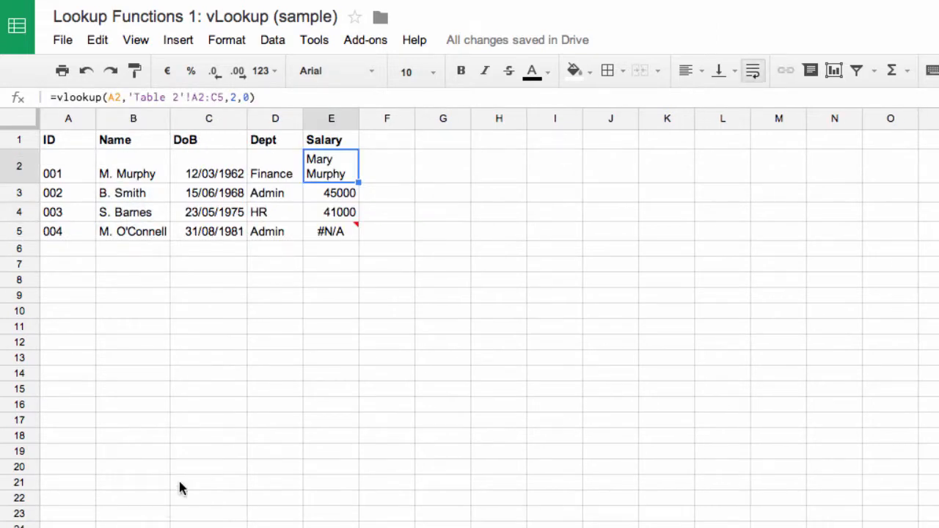
# Change the column index of the E2 formula to 1 and check the result against cell A2 on Table 2
pyautogui.click(240, 96)
pyautogui.press('BackSpace')
pyautogui.write('1')
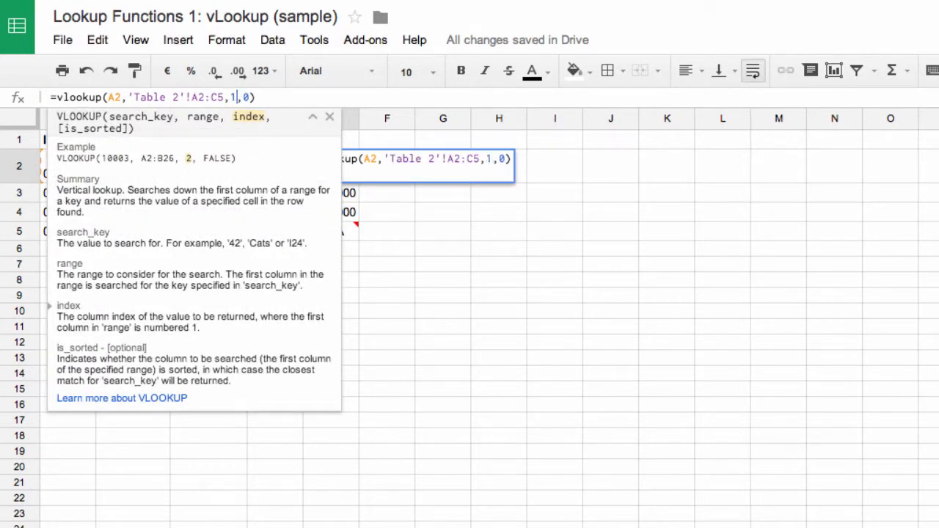
pyautogui.press('Return')
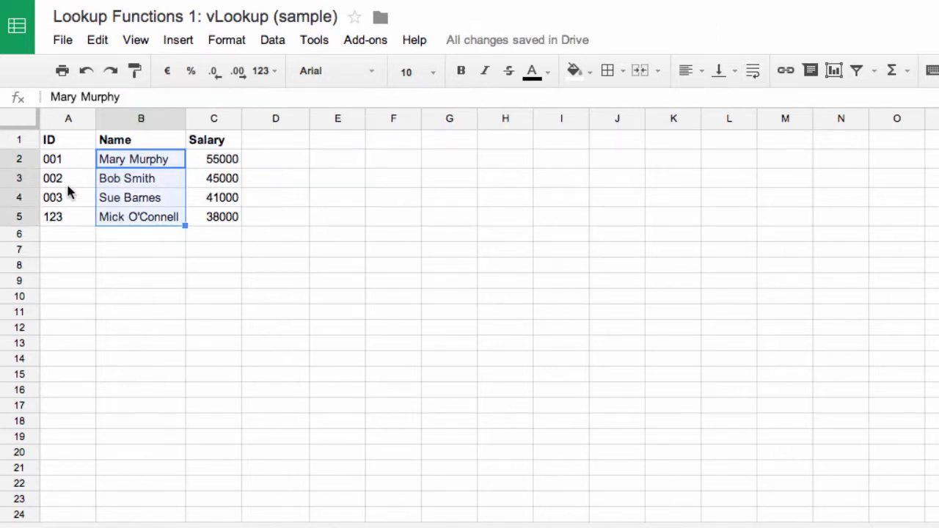
pyautogui.click(65, 163)
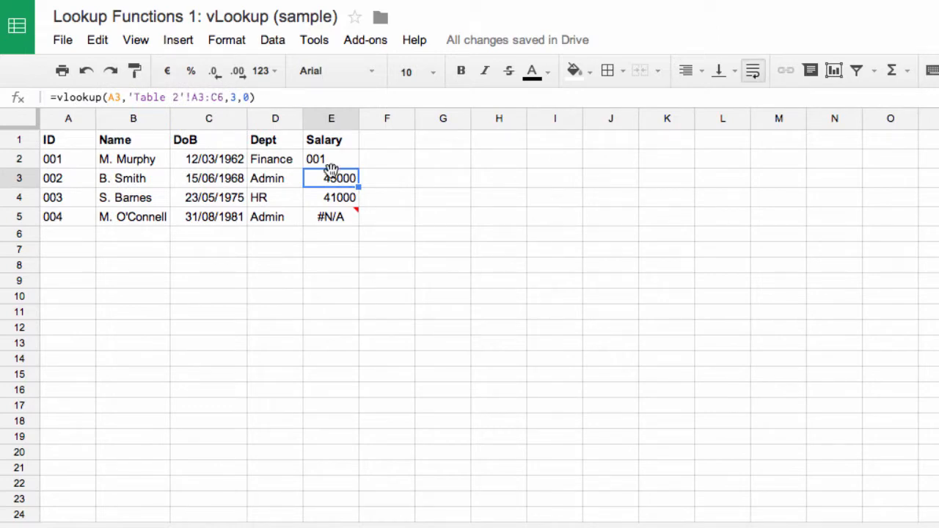
# Set the column index of the VLOOKUP formula in E2 on Table 1 back to 3
pyautogui.click(321, 158)
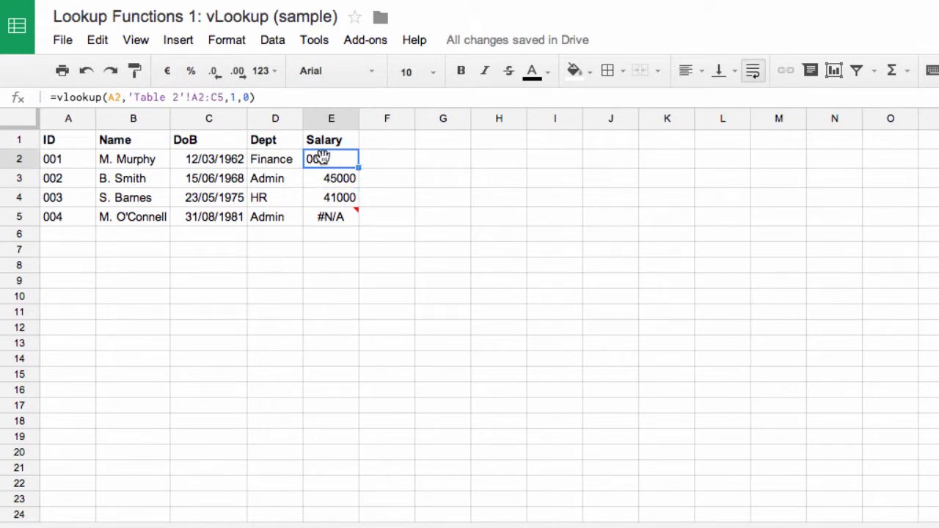
pyautogui.doubleClick(234, 96)
pyautogui.write('3')
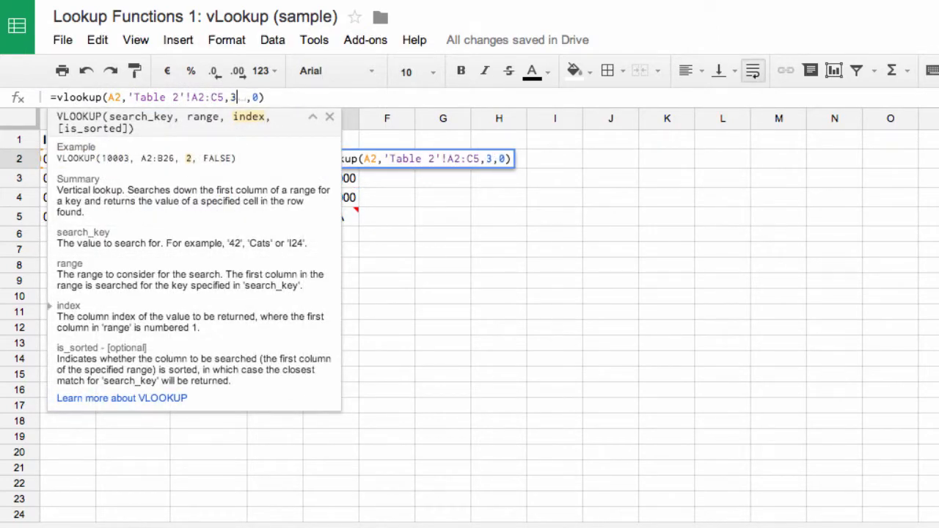
pyautogui.press('Return')
# Set the is_sorted argument of the VLOOKUP formula in E2 to 1
pyautogui.click(338, 161)
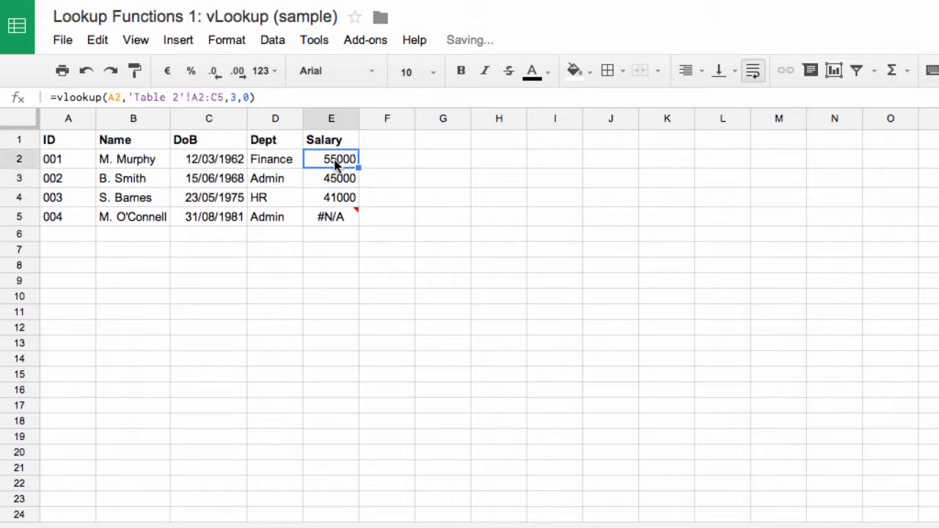
pyautogui.click(249, 96)
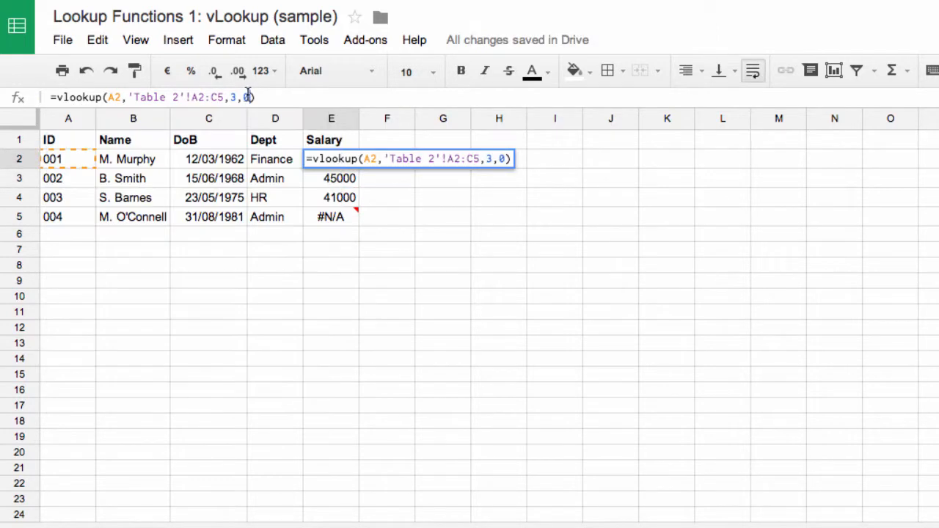
pyautogui.doubleClick(249, 97)
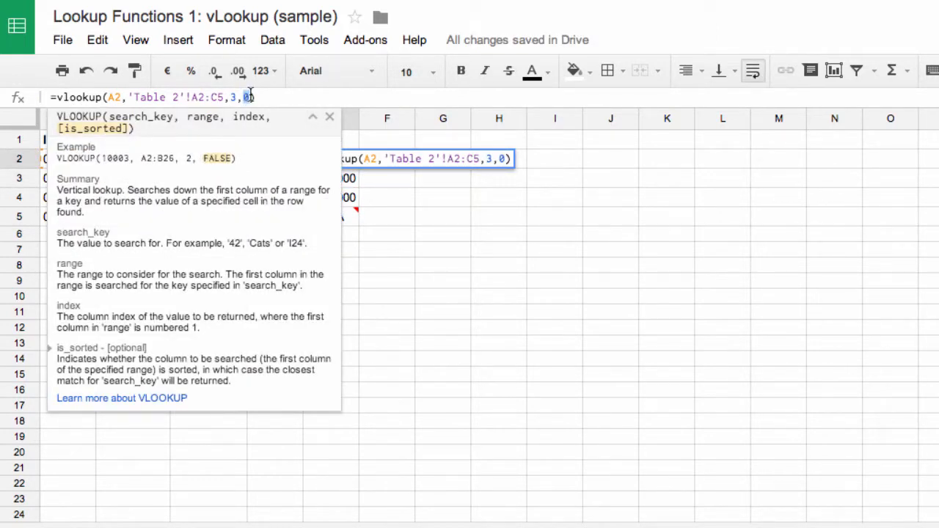
pyautogui.write('0')
pyautogui.press('Return')
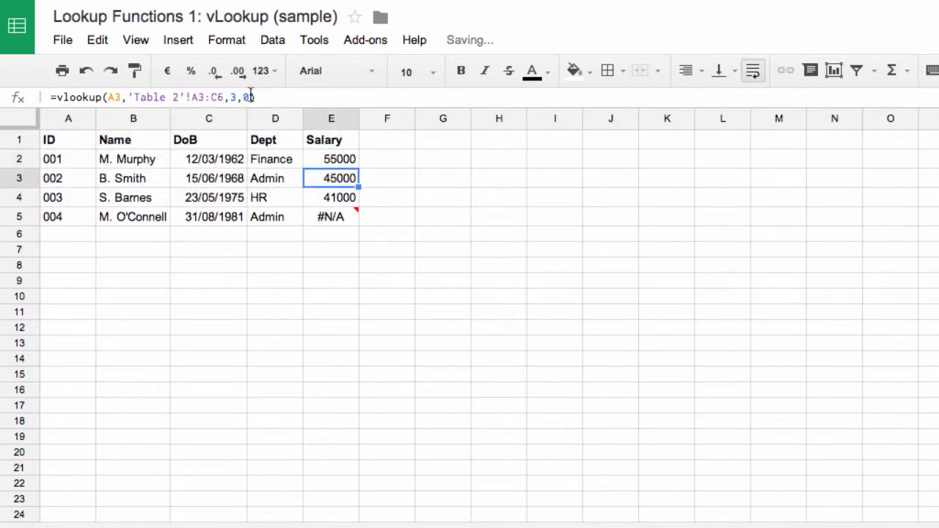
# Fill the E2 formula down through E5 and compare the results with the data on the Table 2 sheet
pyautogui.click(339, 162)
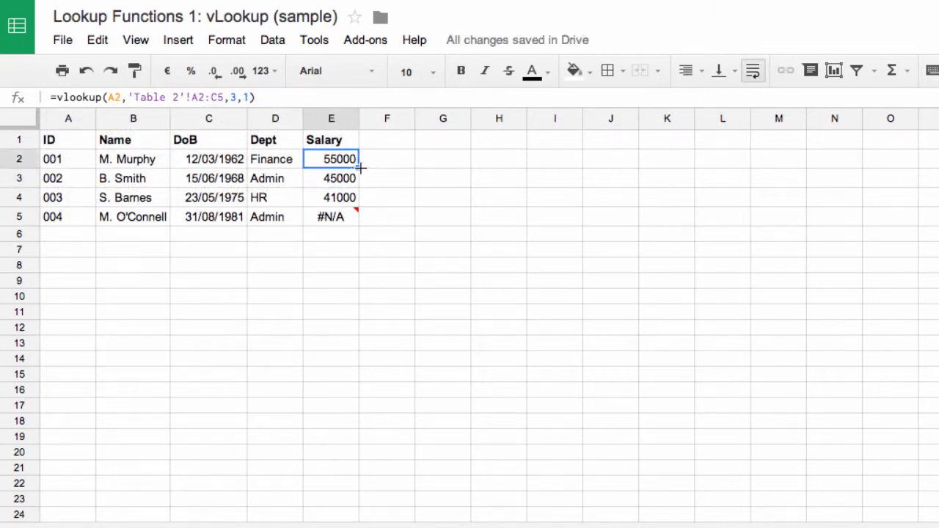
pyautogui.moveTo(358, 197); pyautogui.dragTo(359, 218)
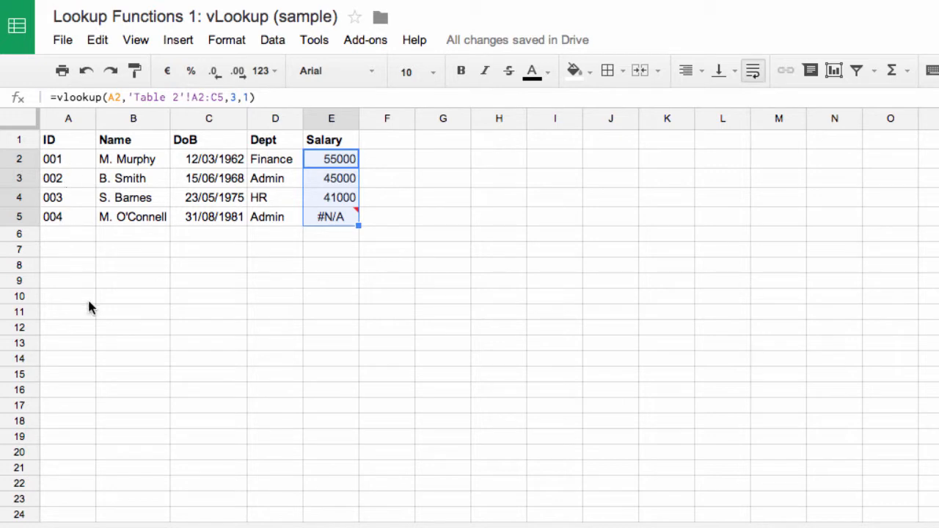
pyautogui.click(136, 526)
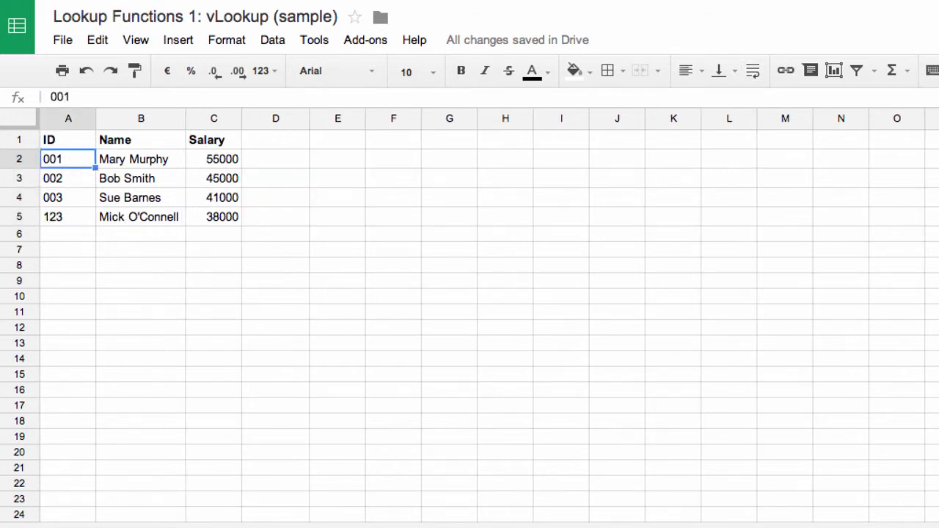
pyautogui.click(81, 526)
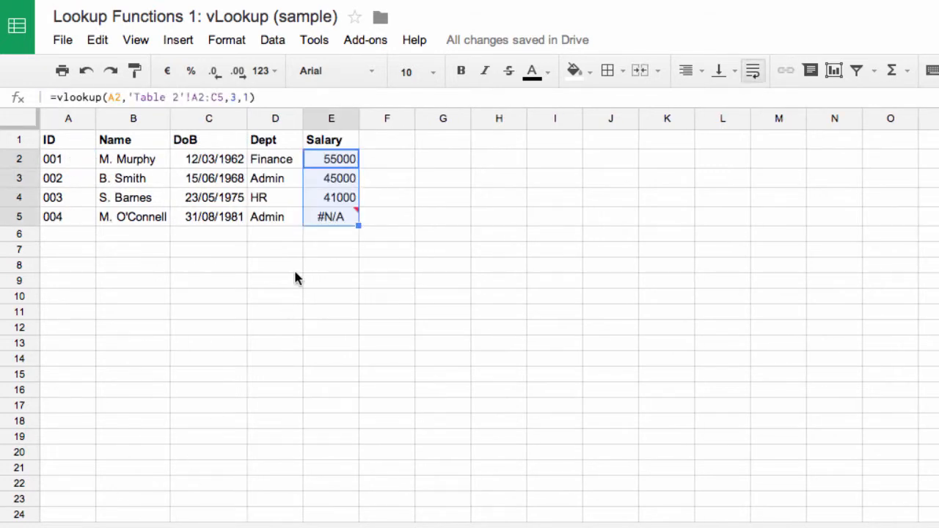
# Set the is_sorted argument of the VLOOKUP formula in E2 on Table 1 back to 0
pyautogui.click(251, 97)
pyautogui.press('BackSpace')
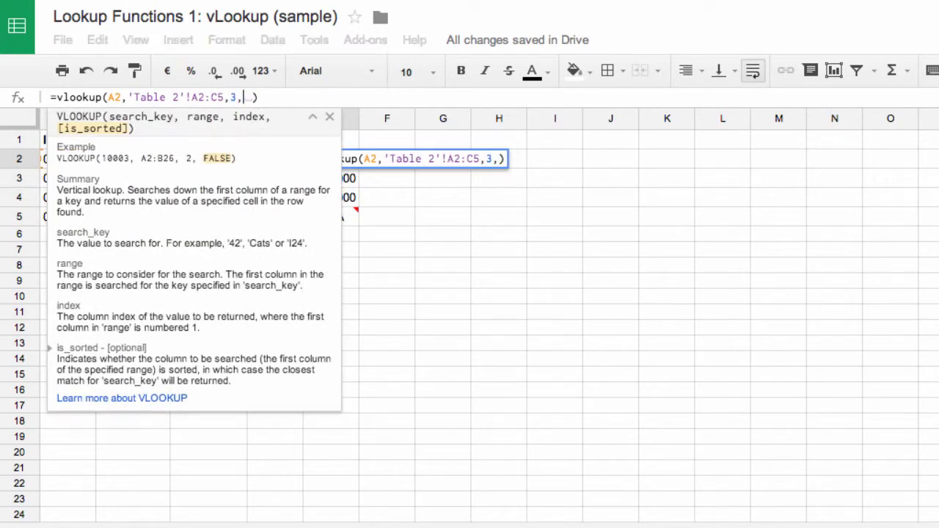
pyautogui.write('=')
pyautogui.press('BackSpace')
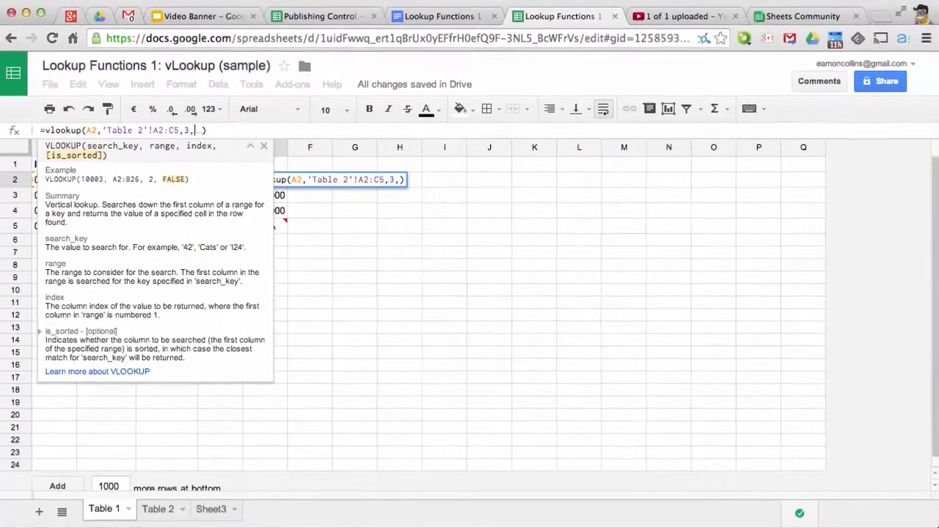
pyautogui.write('0')
pyautogui.press('Return')
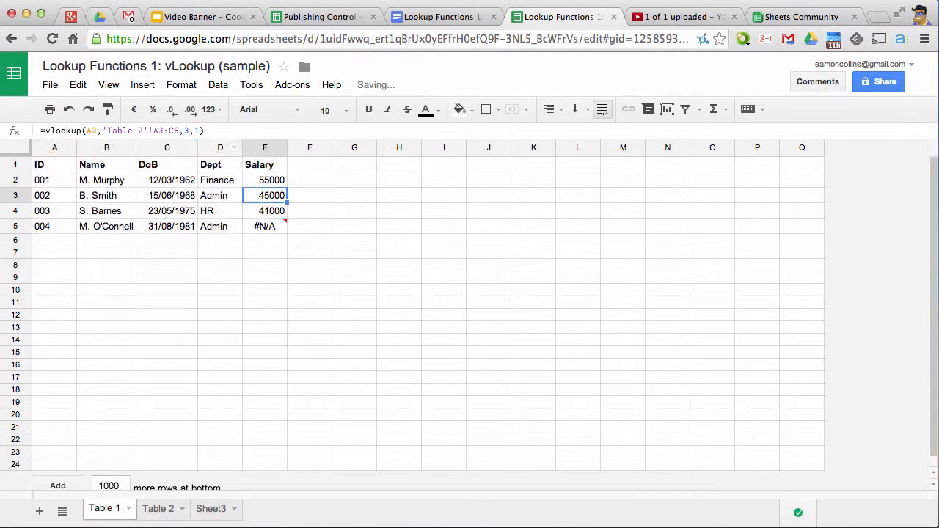